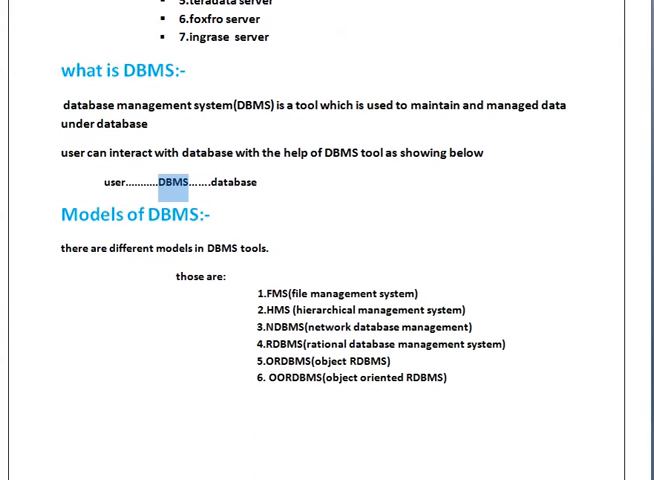
scroll(327, 240, down, 1)
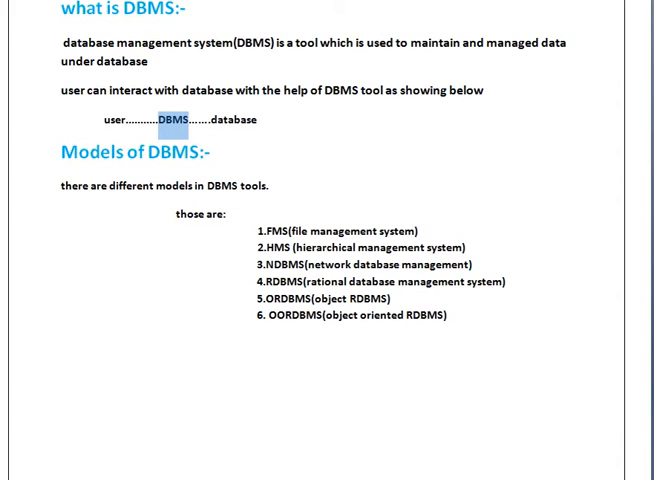